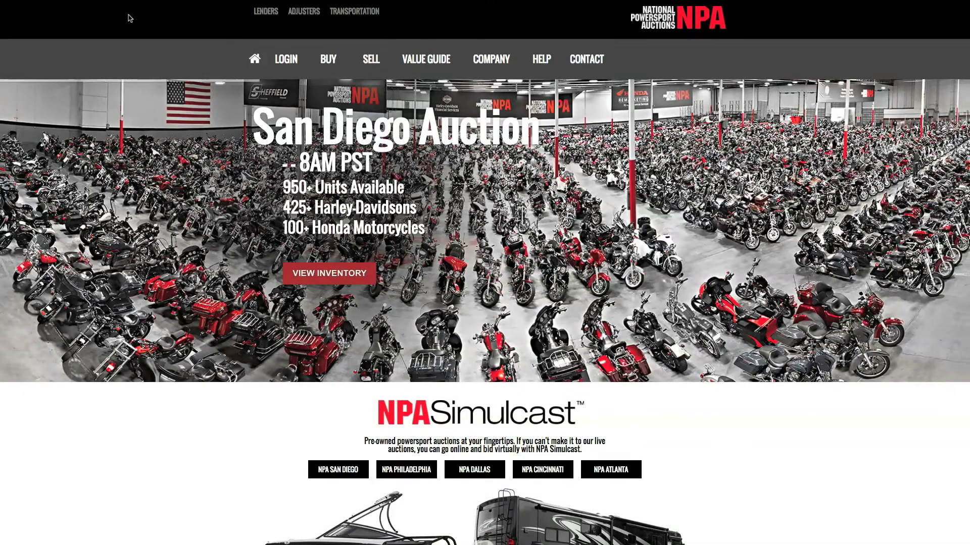
- Log in to the NPA dealer account with the suggested username and its password
{"action": "mouse_move", "coordinate": [292, 59]}
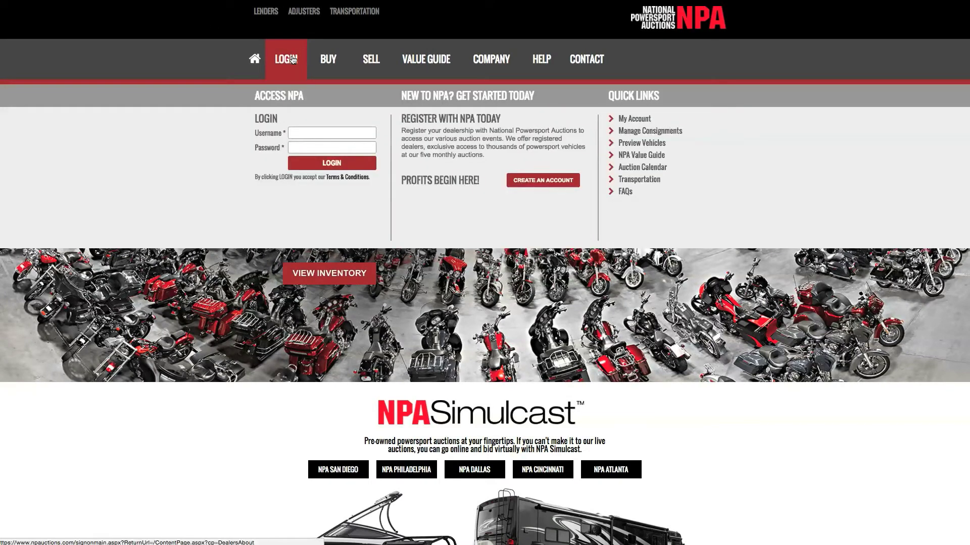
{"action": "left_click", "coordinate": [301, 133]}
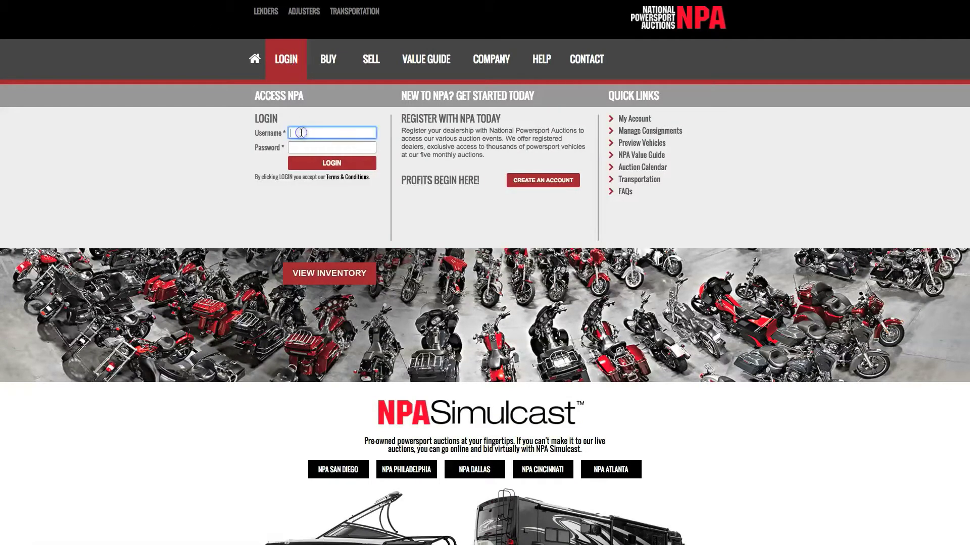
{"action": "type", "text": "em"}
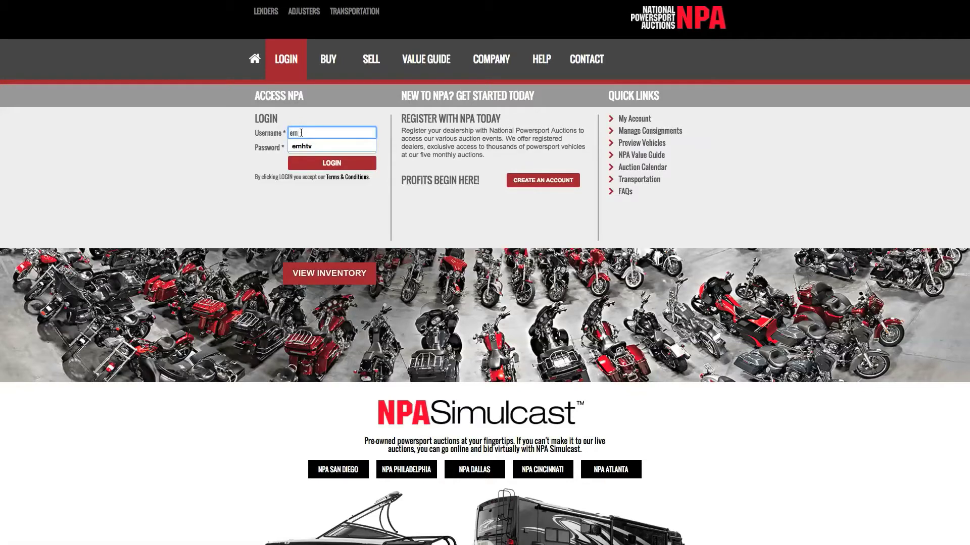
{"action": "type", "text": "htv"}
{"action": "key", "text": "Tab"}
{"action": "type", "text": "•••"}
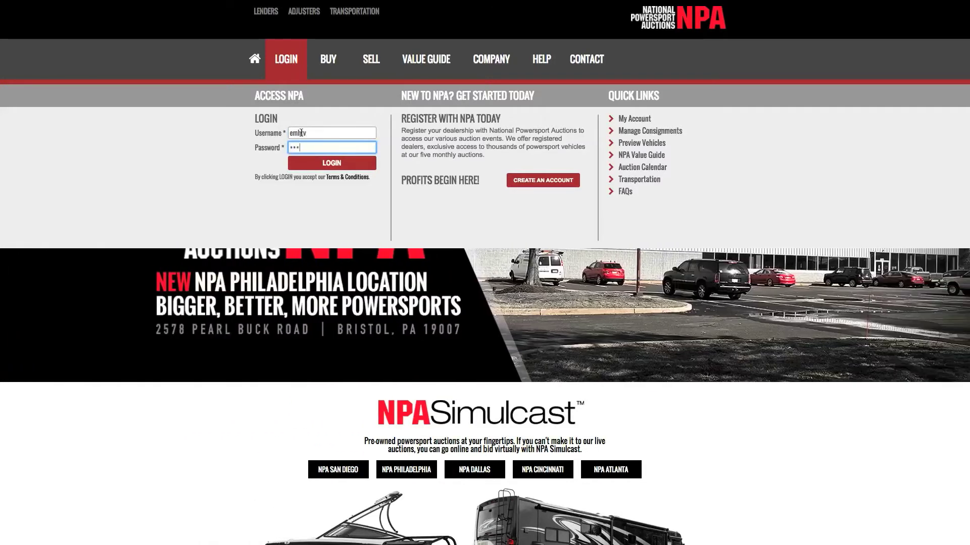
{"action": "type", "text": "•••••••"}
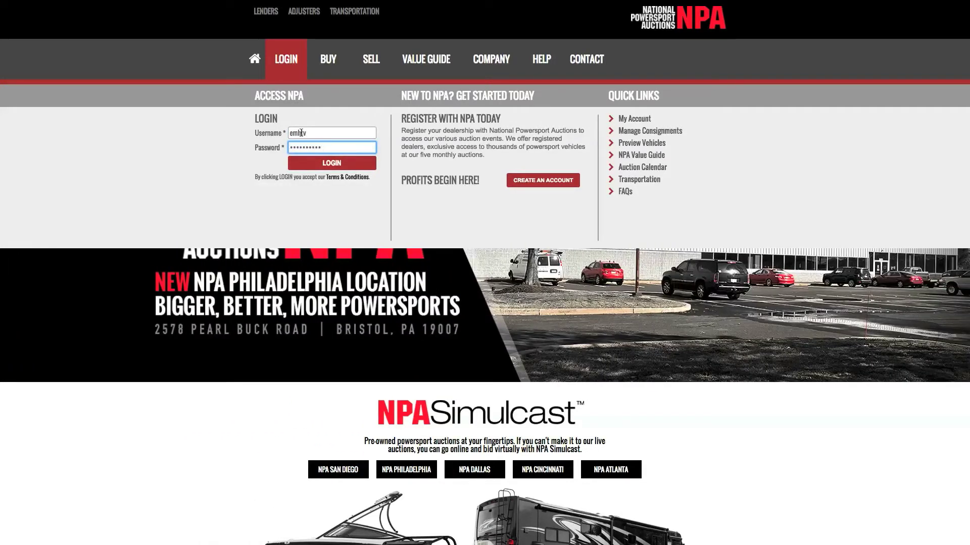
{"action": "left_click", "coordinate": [305, 163]}
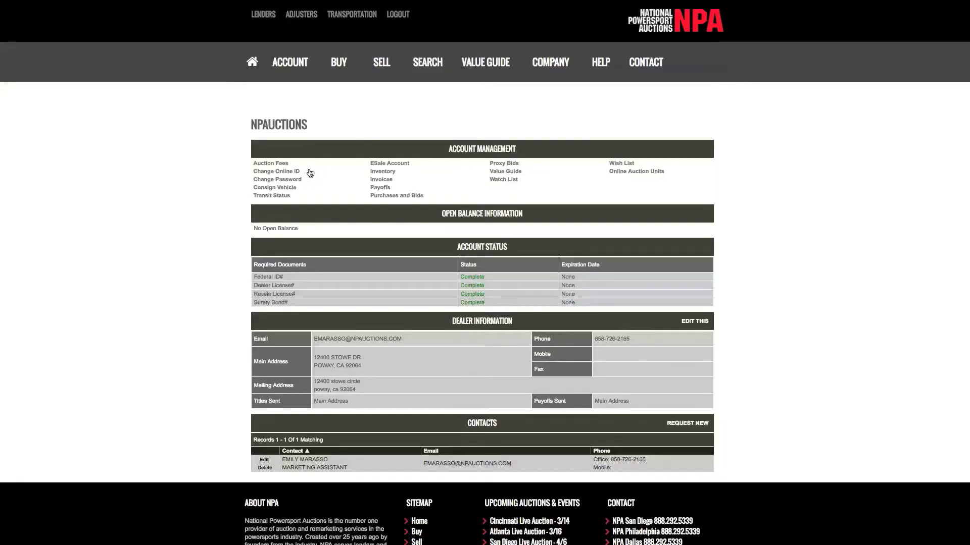
- Open Consign Now from the SELL menu and answer YES to battery replacement
{"action": "mouse_move", "coordinate": [382, 68]}
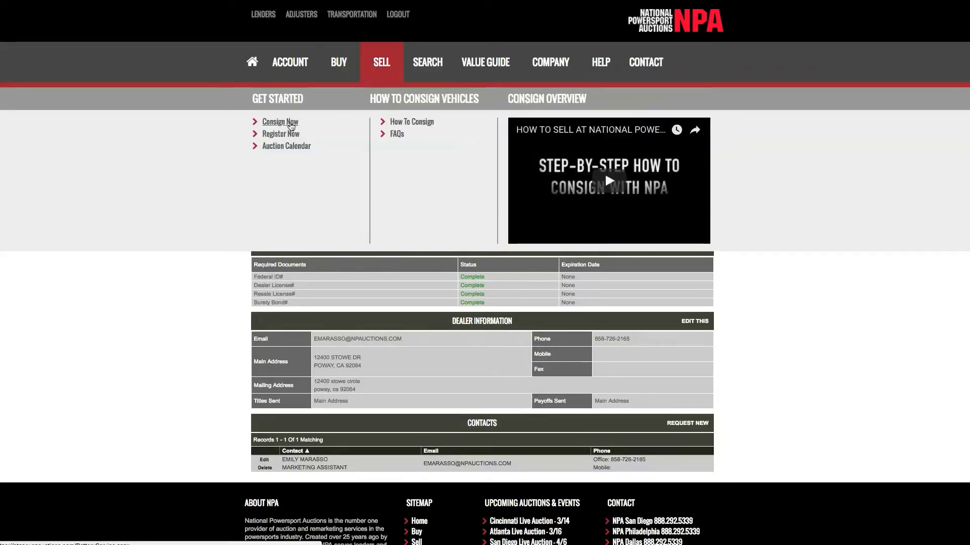
{"action": "left_click", "coordinate": [291, 126]}
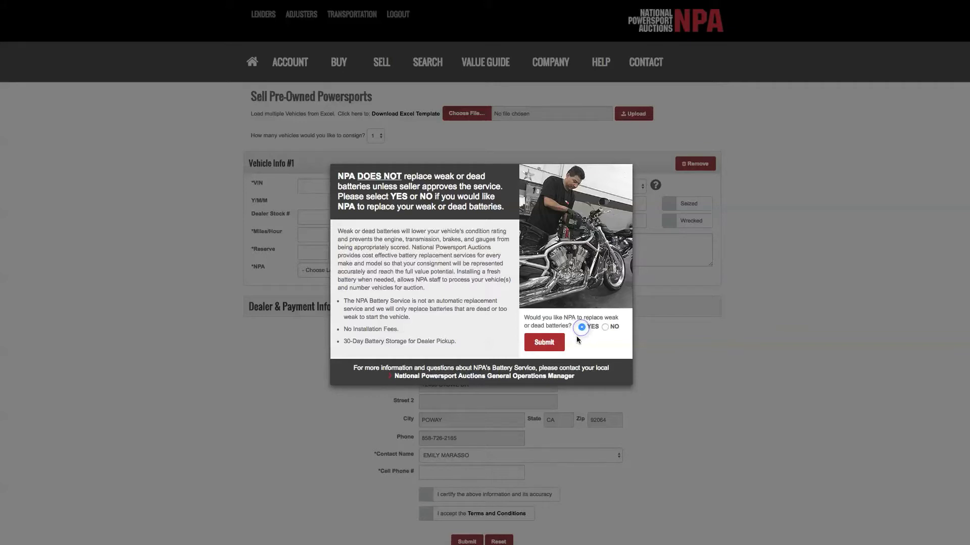
{"action": "left_click", "coordinate": [544, 344]}
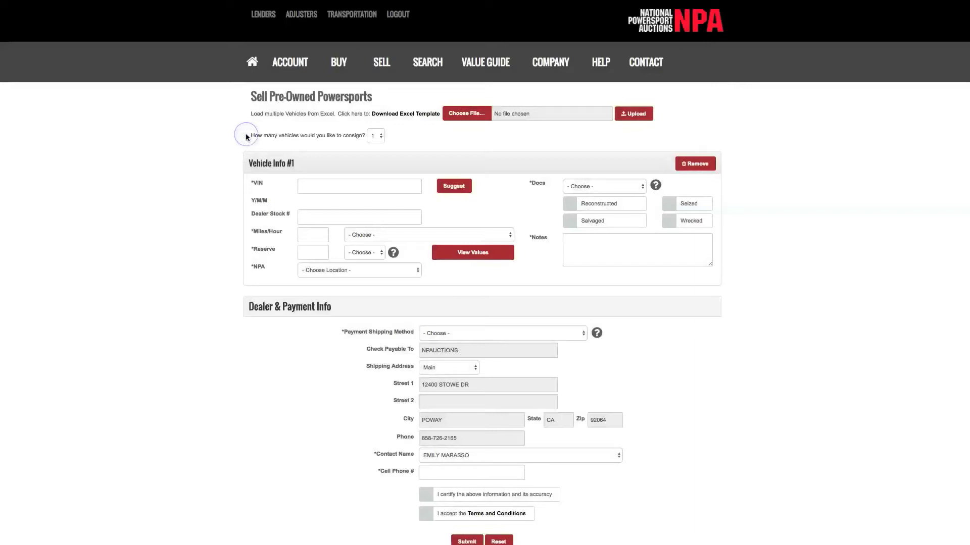
- Keep the vehicle count at 1 and download the Excel consignment template
{"action": "left_click", "coordinate": [380, 136]}
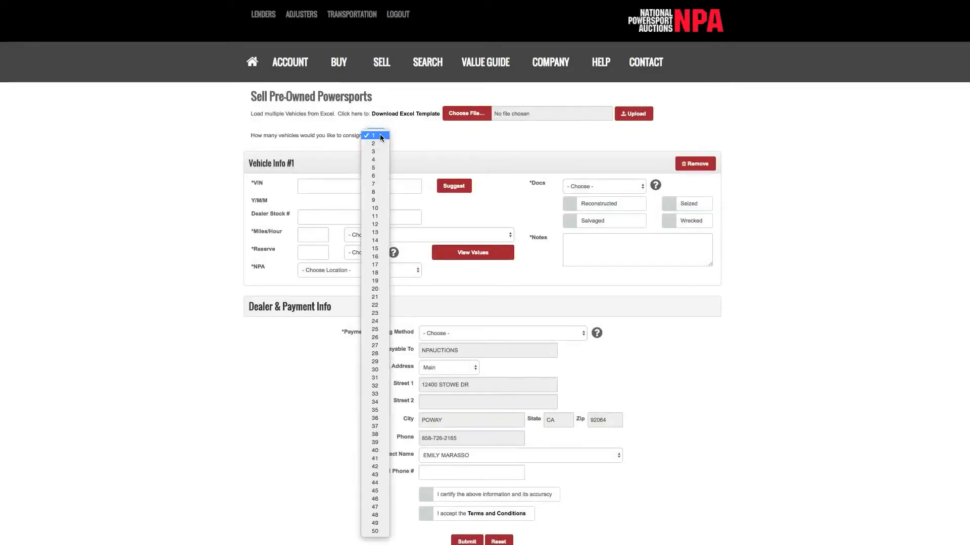
{"action": "left_click", "coordinate": [381, 137]}
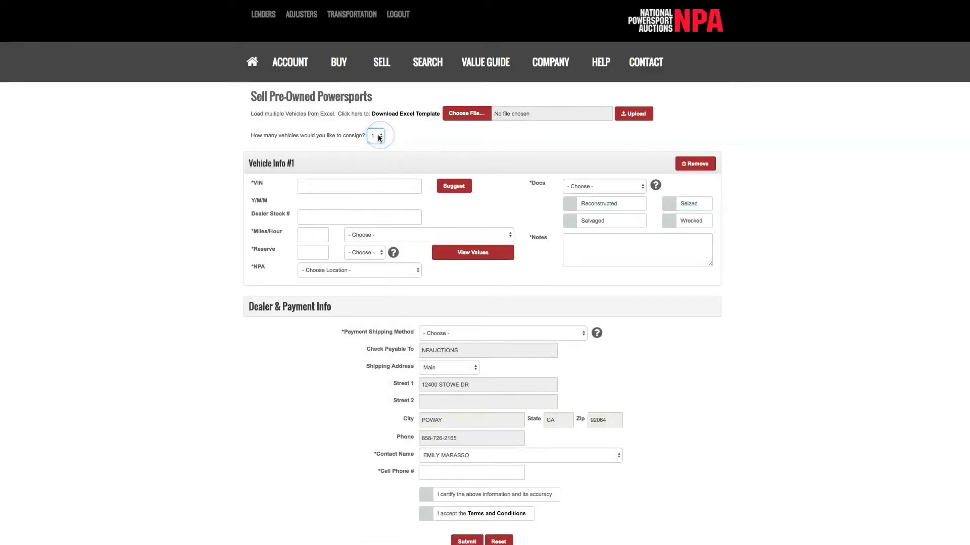
{"action": "left_click", "coordinate": [244, 113]}
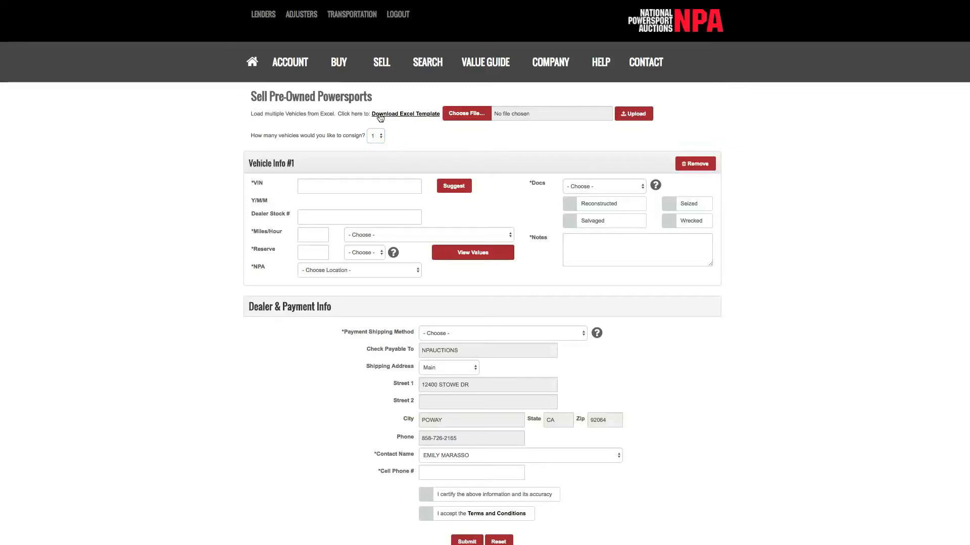
{"action": "left_click", "coordinate": [399, 114]}
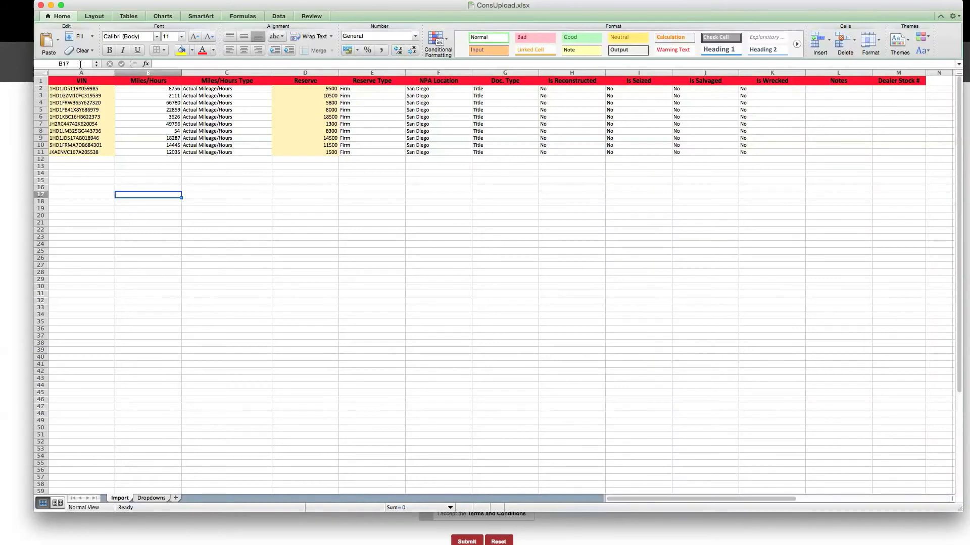
- Review the ConsUpload columns from VIN through Dealer Stock #, then quit Excel
{"action": "left_click", "coordinate": [67, 82]}
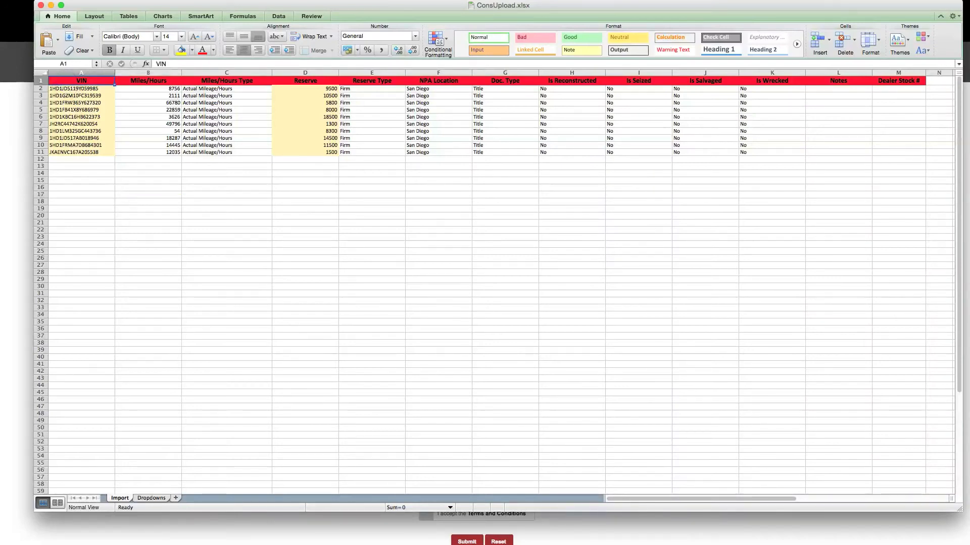
{"action": "left_click", "coordinate": [148, 81]}
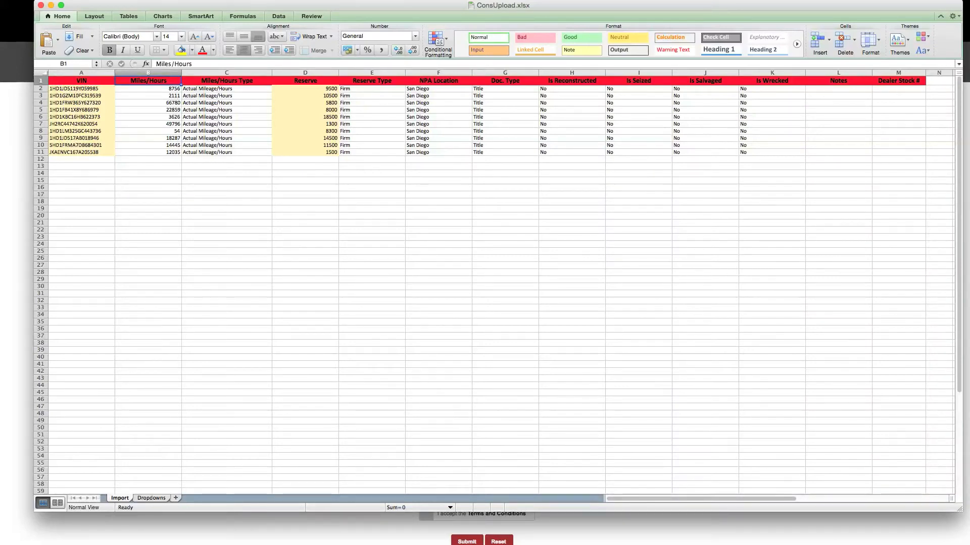
{"action": "left_click", "coordinate": [227, 81]}
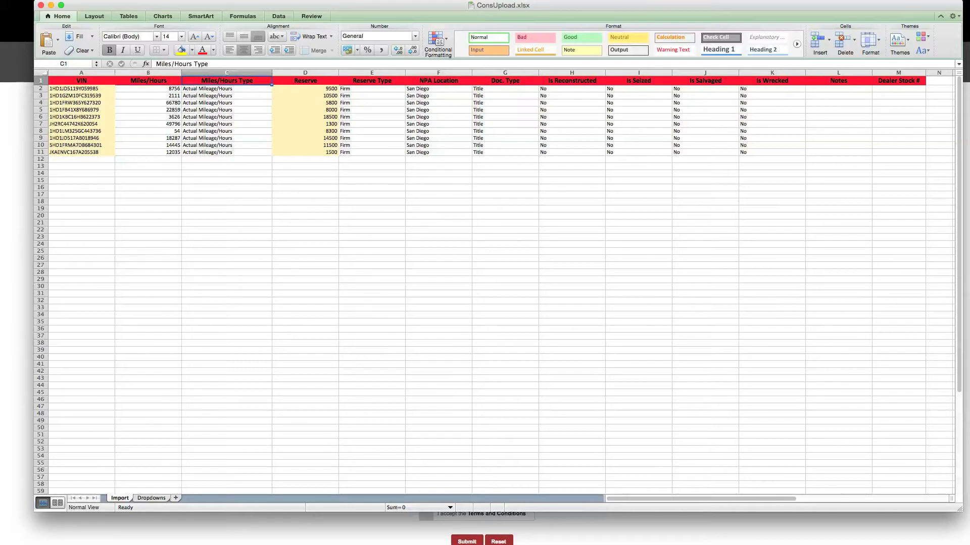
{"action": "left_click", "coordinate": [305, 81]}
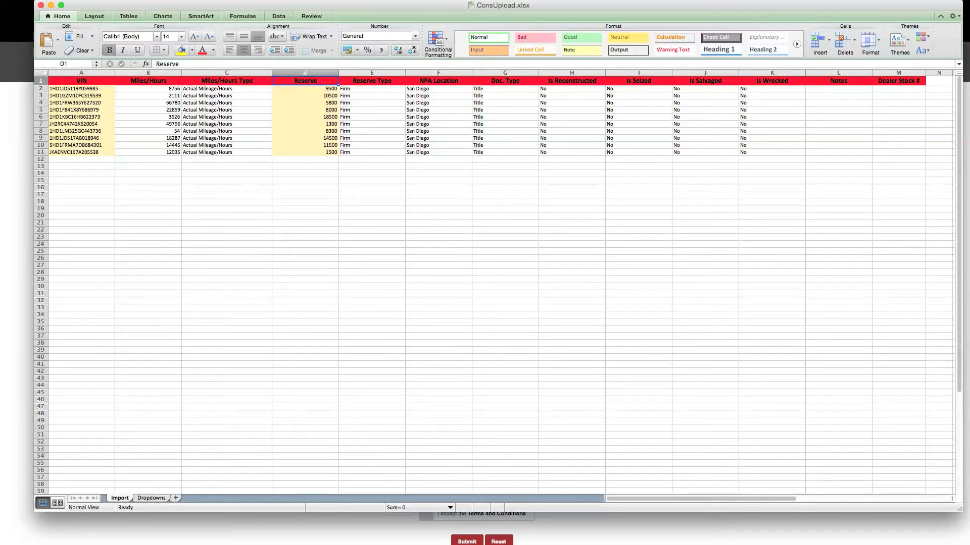
{"action": "left_click", "coordinate": [371, 81]}
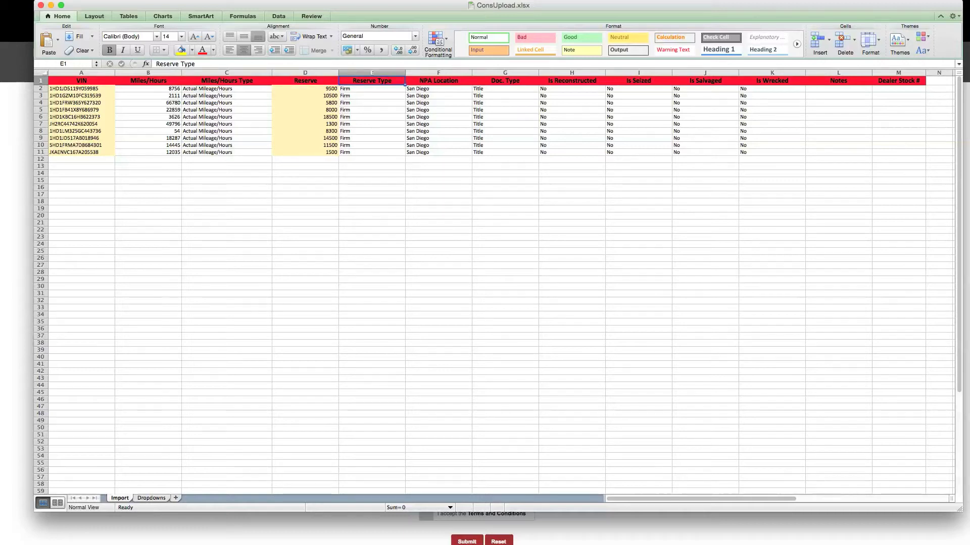
{"action": "left_click", "coordinate": [439, 81]}
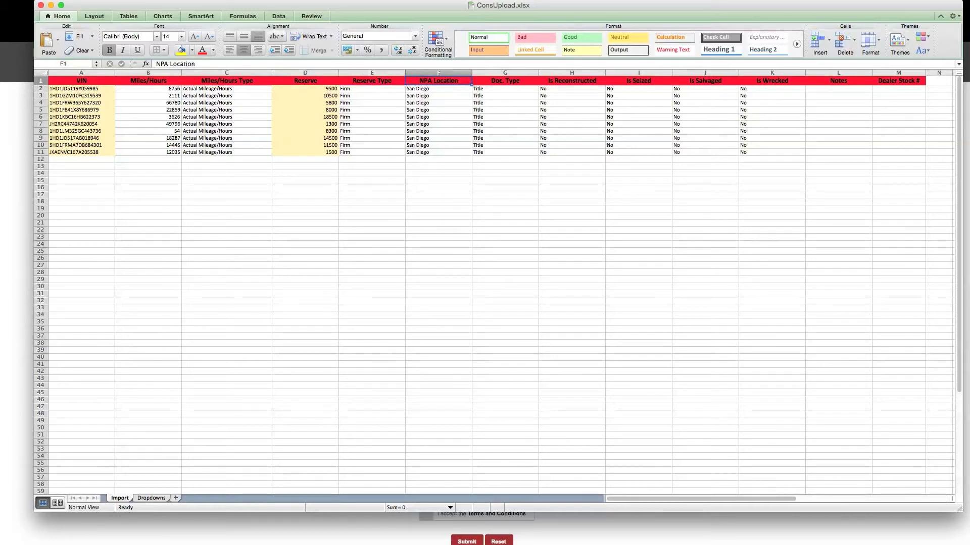
{"action": "left_click", "coordinate": [505, 81]}
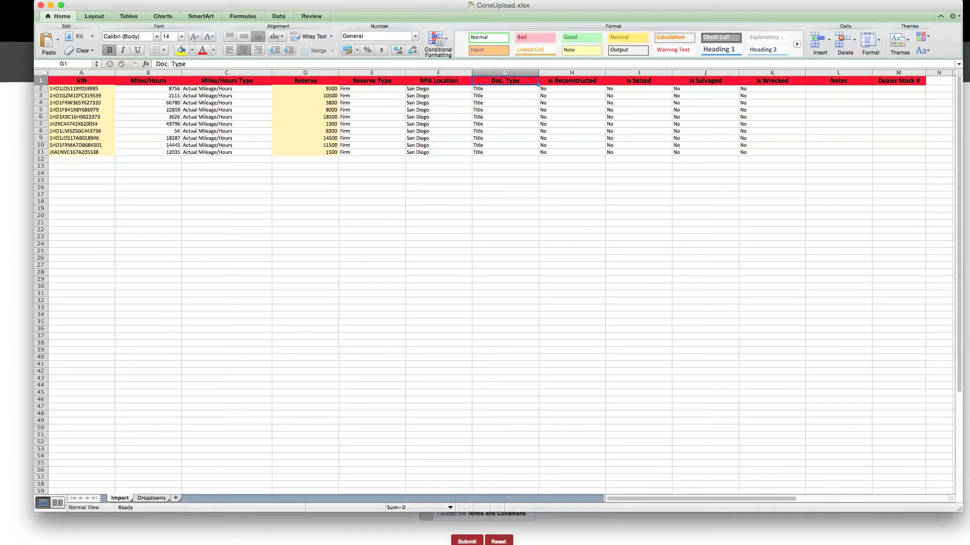
{"action": "left_click", "coordinate": [572, 80]}
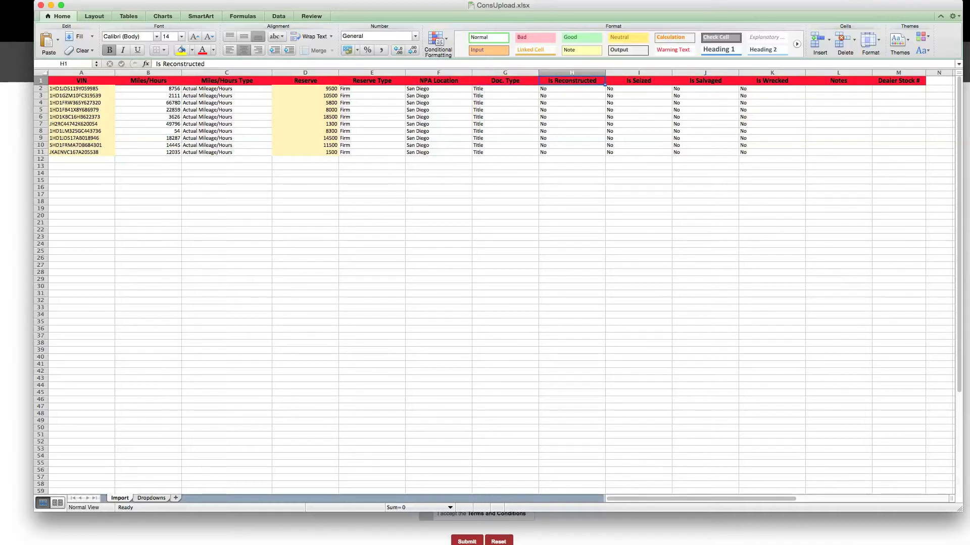
{"action": "left_click", "coordinate": [639, 81]}
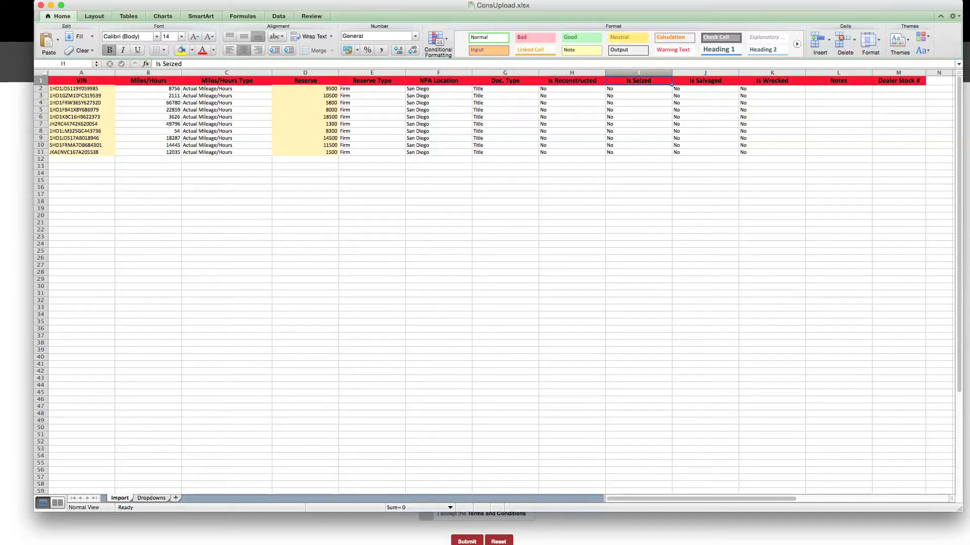
{"action": "left_click", "coordinate": [705, 80]}
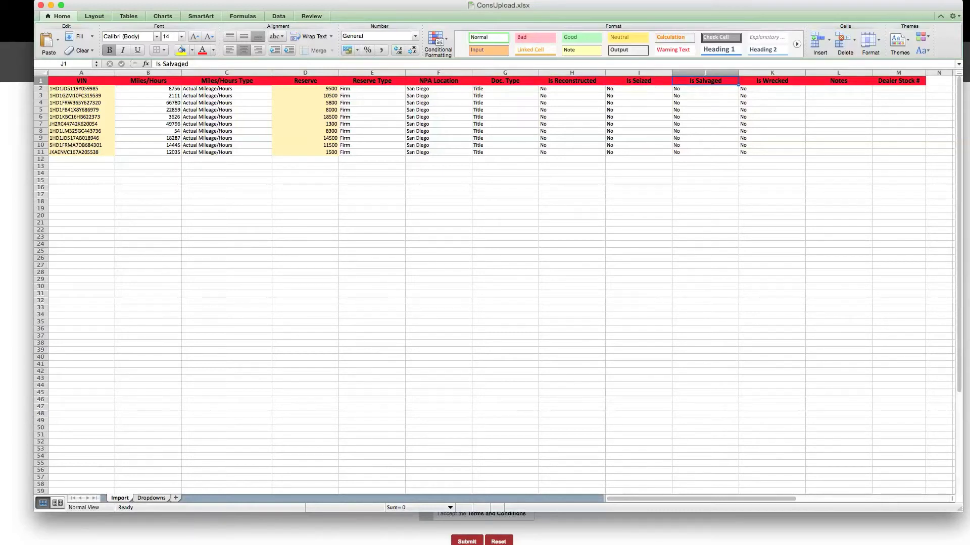
{"action": "left_click", "coordinate": [771, 81]}
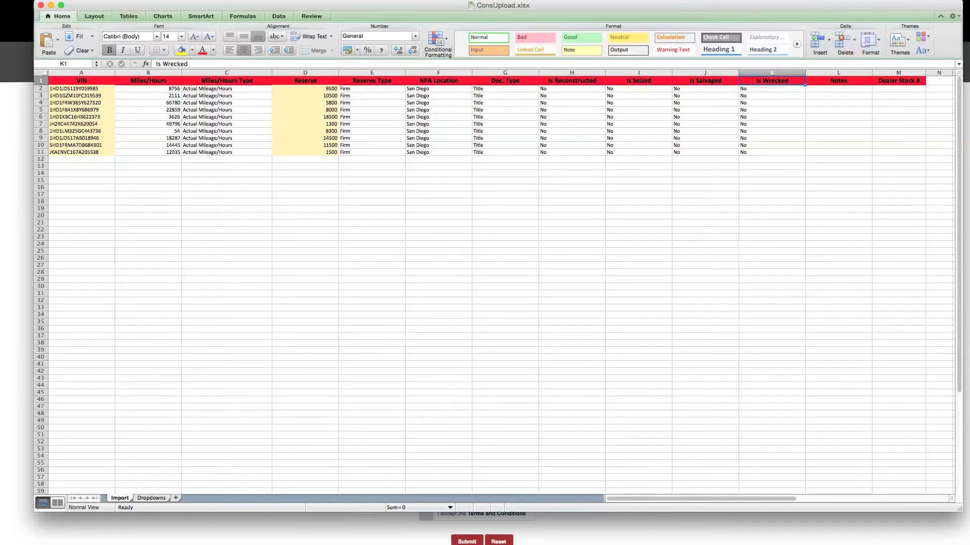
{"action": "left_click", "coordinate": [838, 80]}
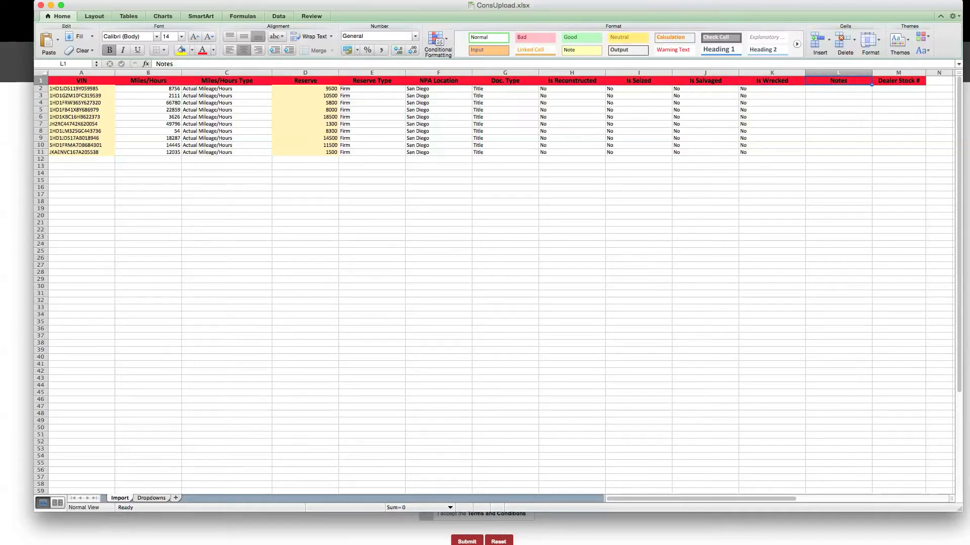
{"action": "left_click", "coordinate": [899, 81]}
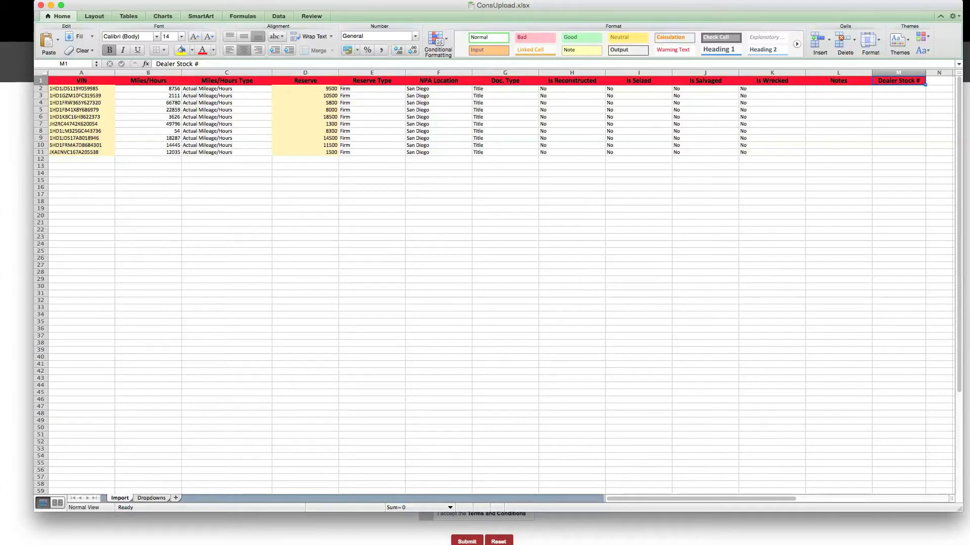
{"action": "key", "text": "super+Tab"}
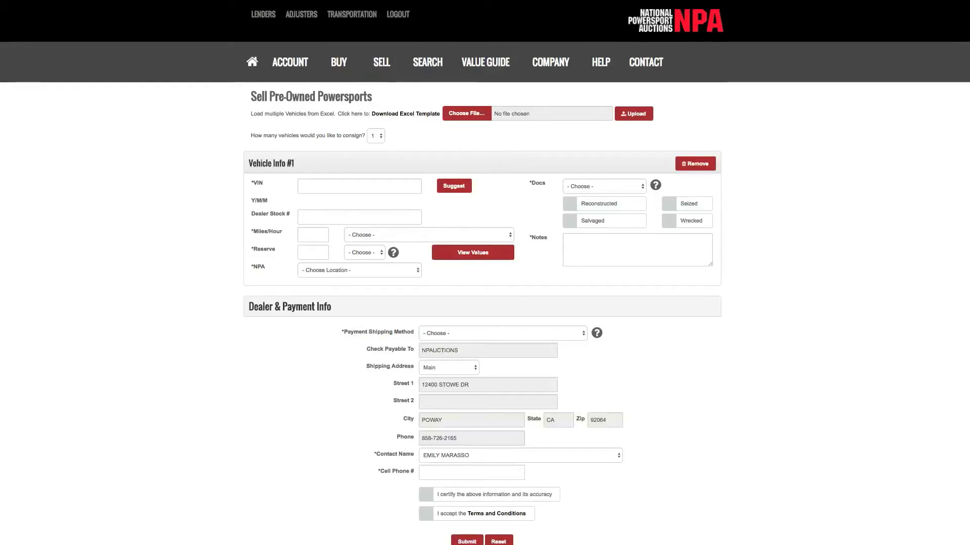
- Choose ConsUpload.xlsx from the Desktop as the vehicle spreadsheet and upload it
{"action": "left_click", "coordinate": [466, 115]}
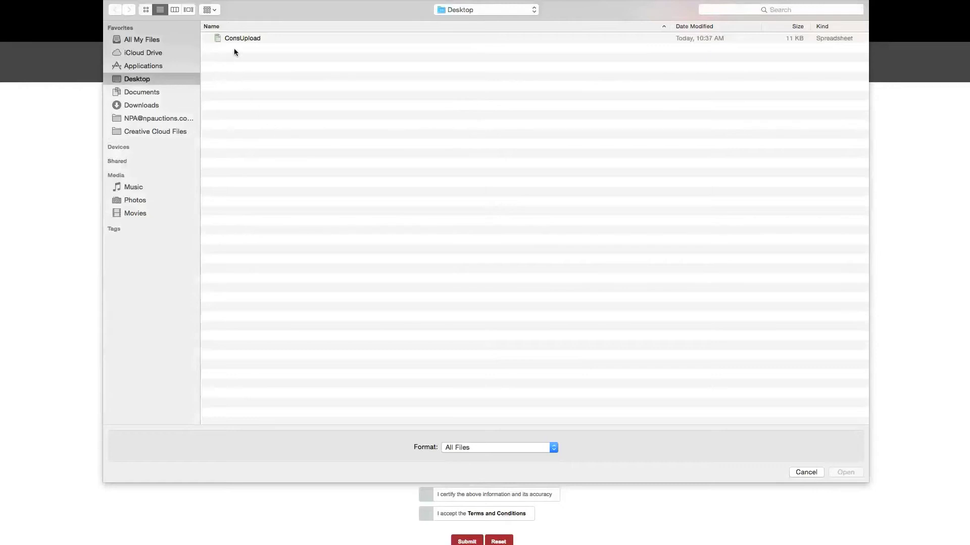
{"action": "left_click", "coordinate": [246, 40]}
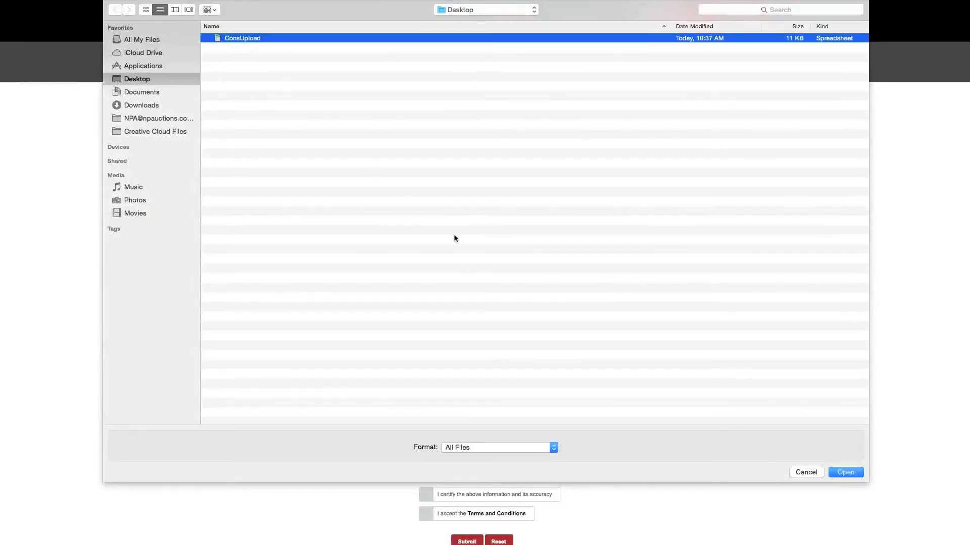
{"action": "left_click", "coordinate": [846, 474]}
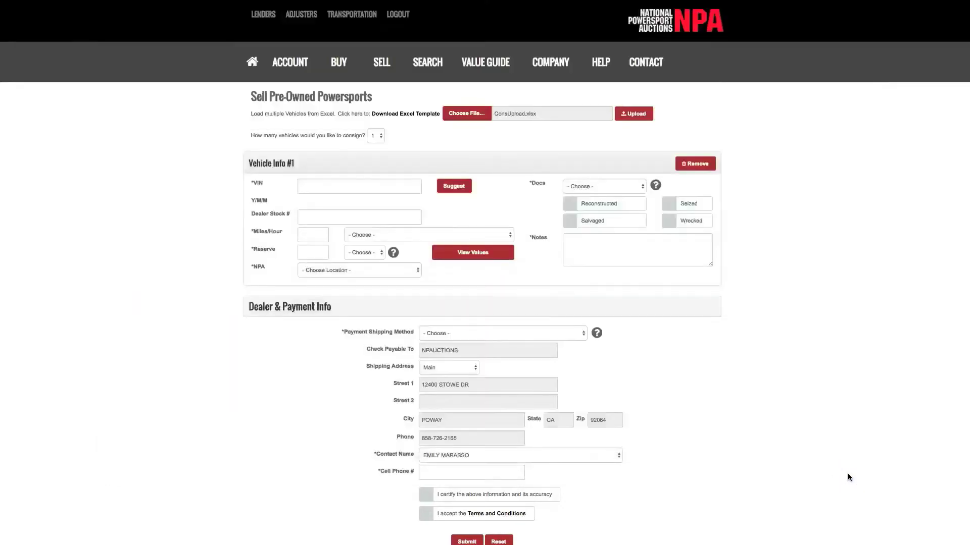
{"action": "left_click", "coordinate": [551, 112]}
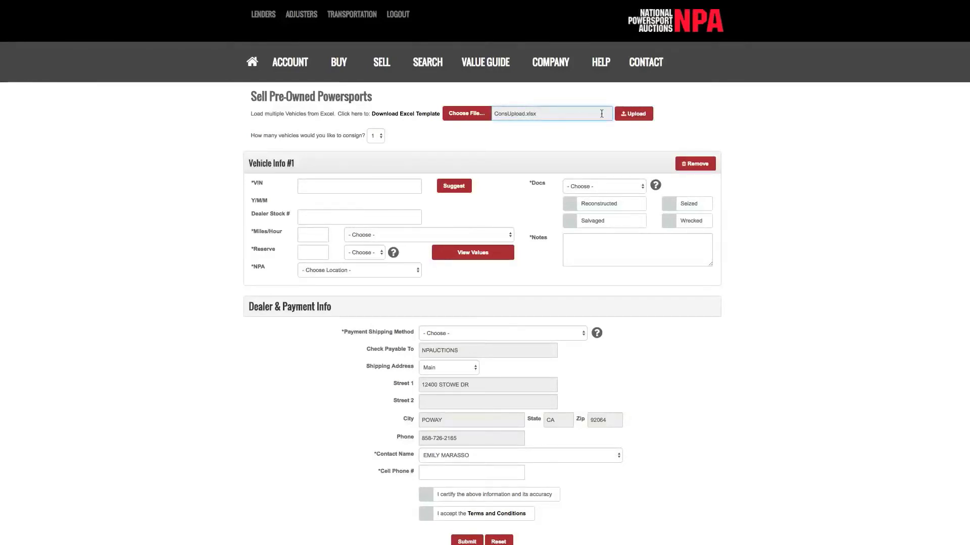
{"action": "left_click", "coordinate": [636, 116]}
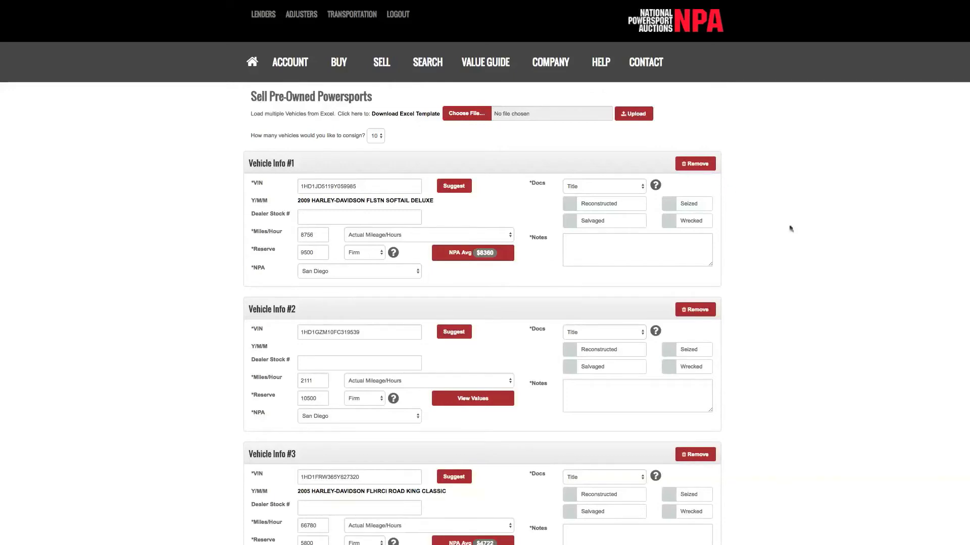
- Scroll past Vehicle Info #1–#10 to Dealer & Payment Info's shipping method list
{"action": "scroll", "coordinate": [776, 251], "scroll_direction": "down", "scroll_amount": 10}
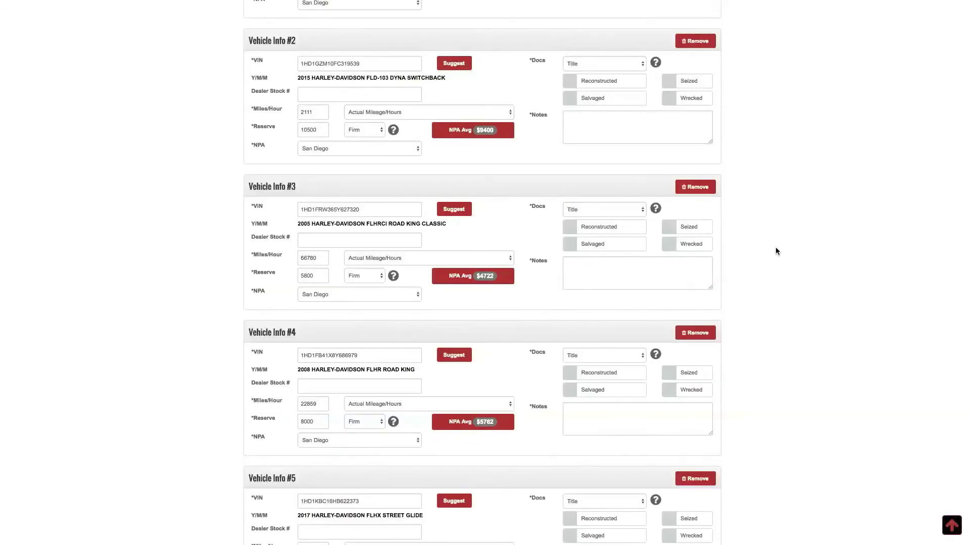
{"action": "scroll", "coordinate": [777, 251], "scroll_direction": "down", "scroll_amount": 15}
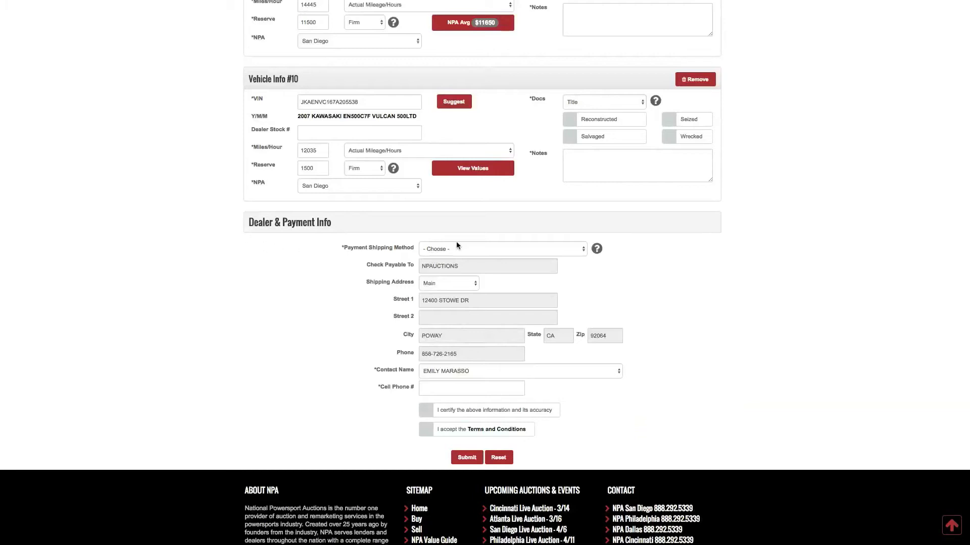
{"action": "left_click", "coordinate": [467, 246]}
- Select 2nd Day Ground ($25.00) shipping and check the shipping fee explanation
{"action": "left_click", "coordinate": [511, 257]}
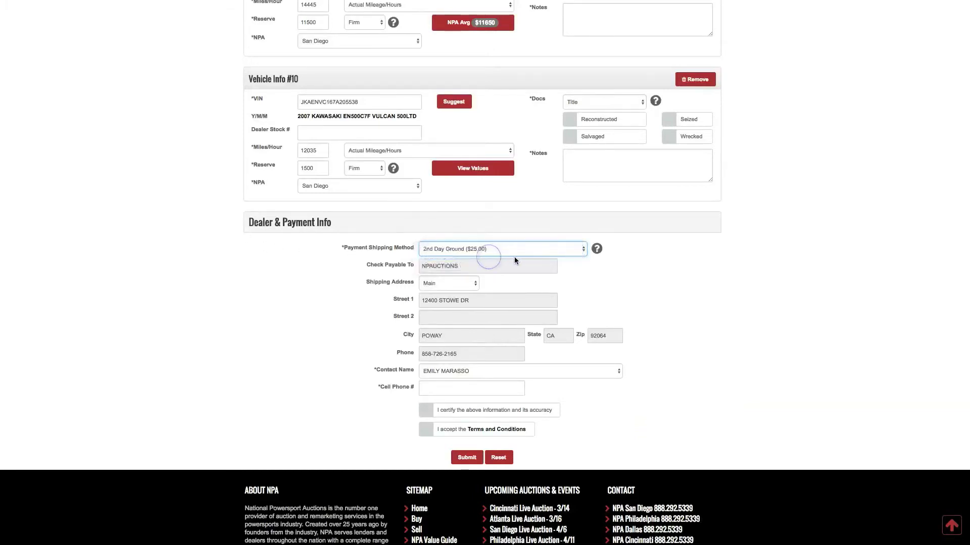
{"action": "left_click", "coordinate": [598, 253]}
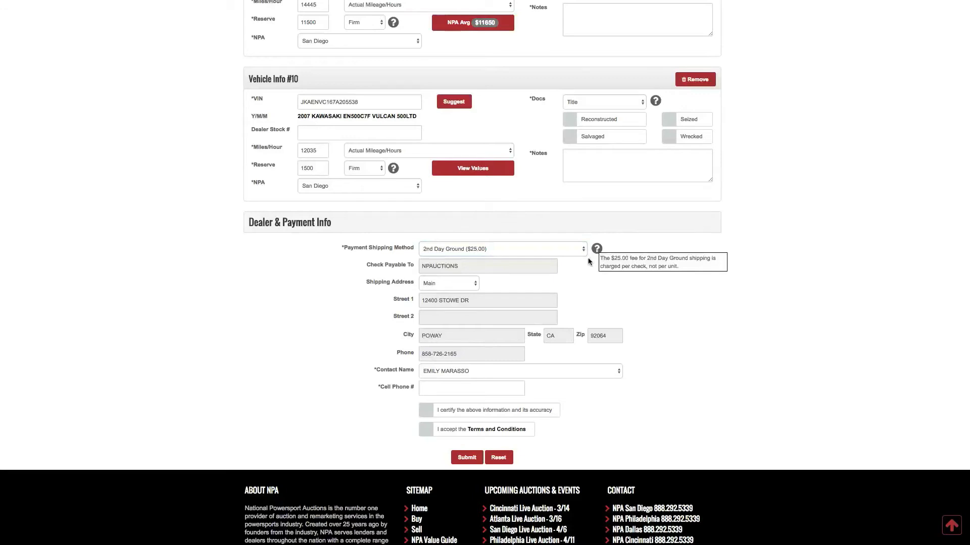
{"action": "left_click", "coordinate": [362, 264]}
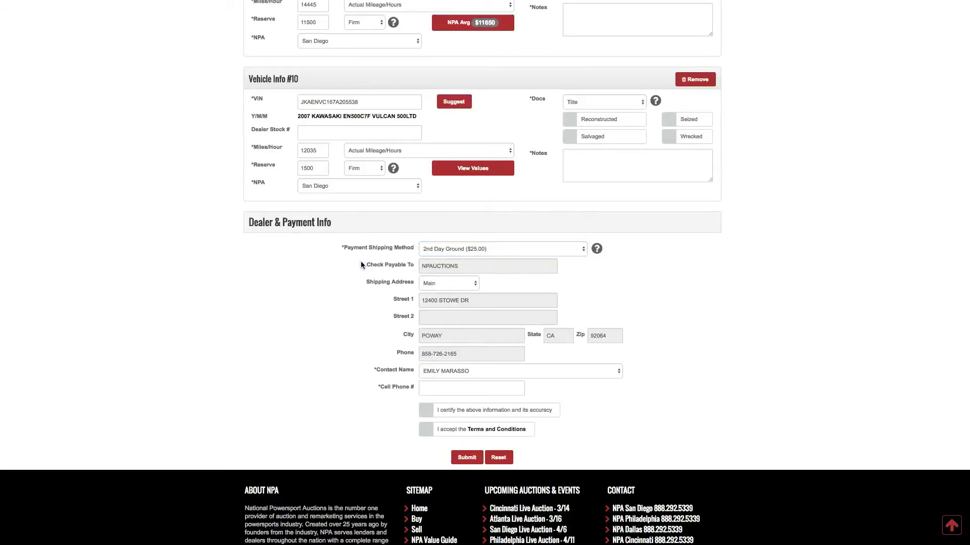
{"action": "left_click", "coordinate": [383, 301]}
- Enter the cell phone number and tick the certification and Terms and Conditions boxes
{"action": "left_click", "coordinate": [450, 382]}
{"action": "left_click", "coordinate": [427, 412]}
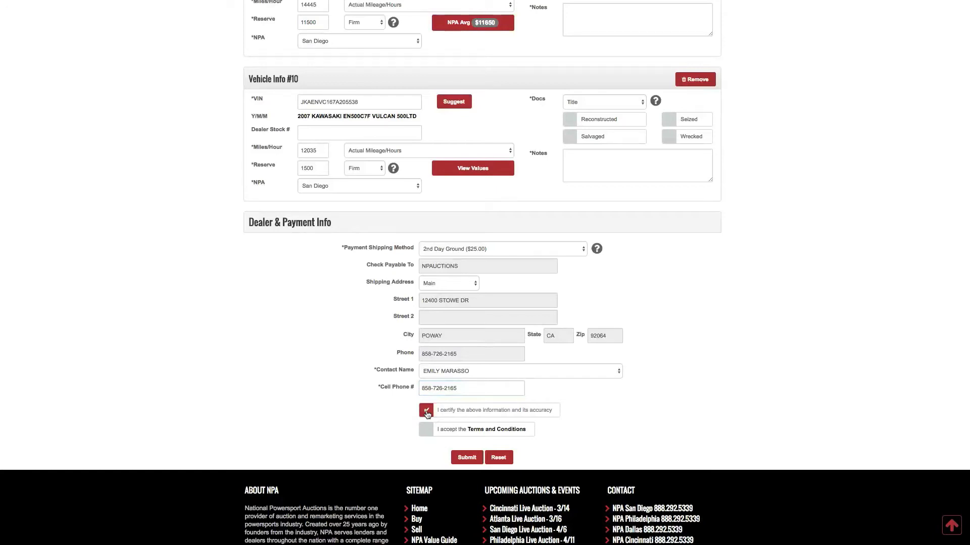
{"action": "left_click", "coordinate": [427, 429]}
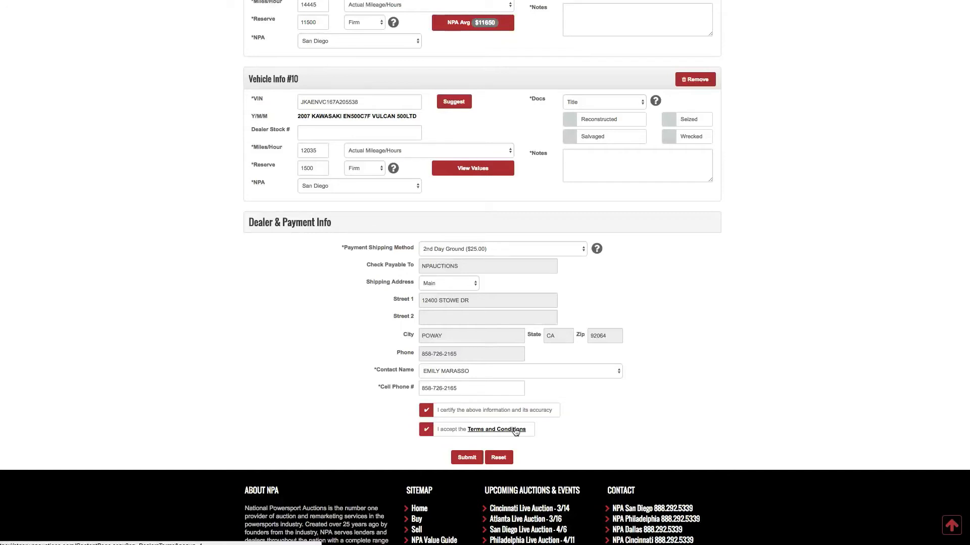
- Submit the ten vehicles, acknowledge the confirmation, and grab the VIN from Excel cell A11
{"action": "left_click", "coordinate": [465, 458]}
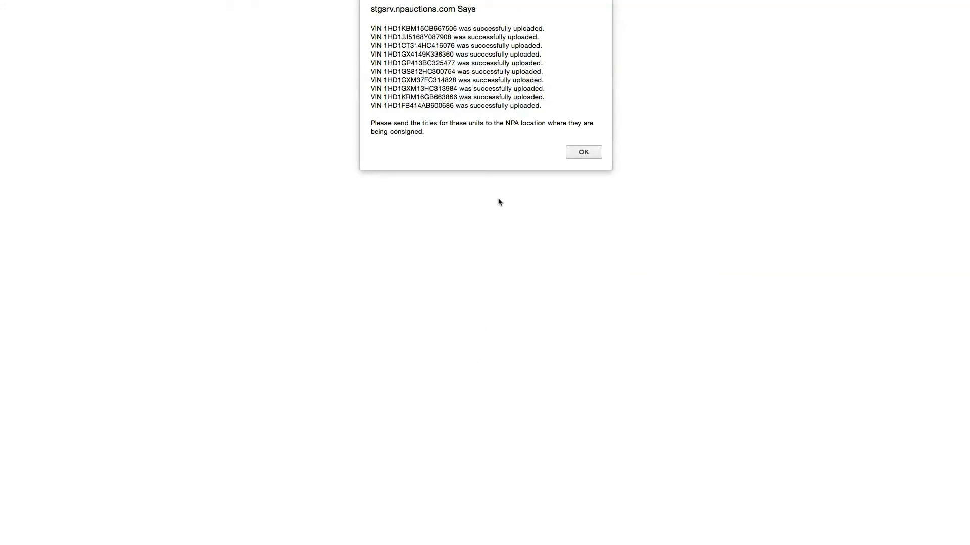
{"action": "left_click", "coordinate": [582, 151]}
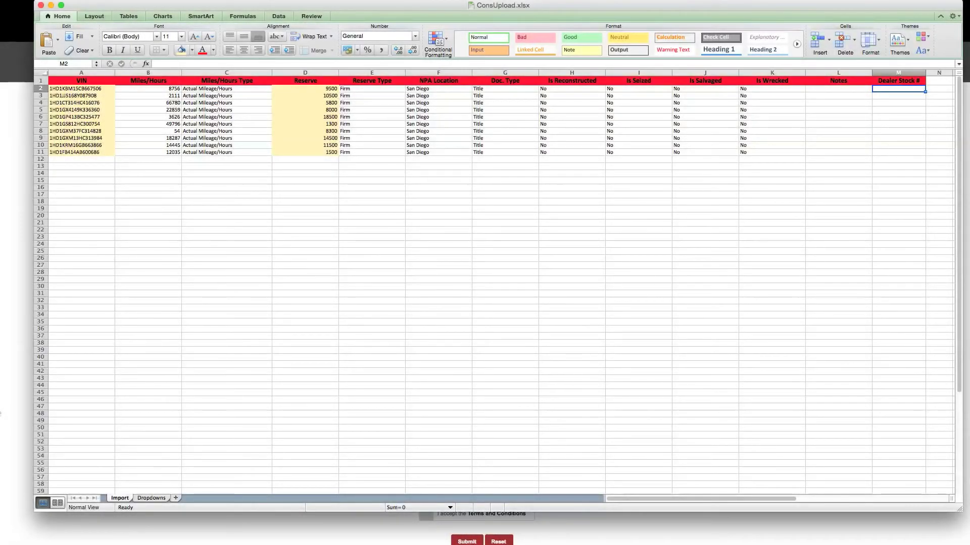
{"action": "left_click", "coordinate": [91, 152]}
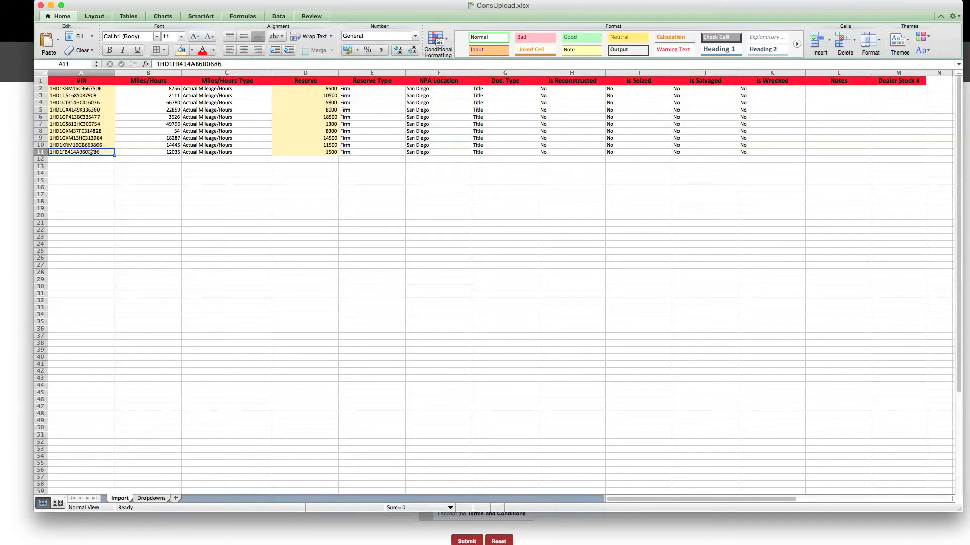
{"action": "left_click", "coordinate": [14, 141]}
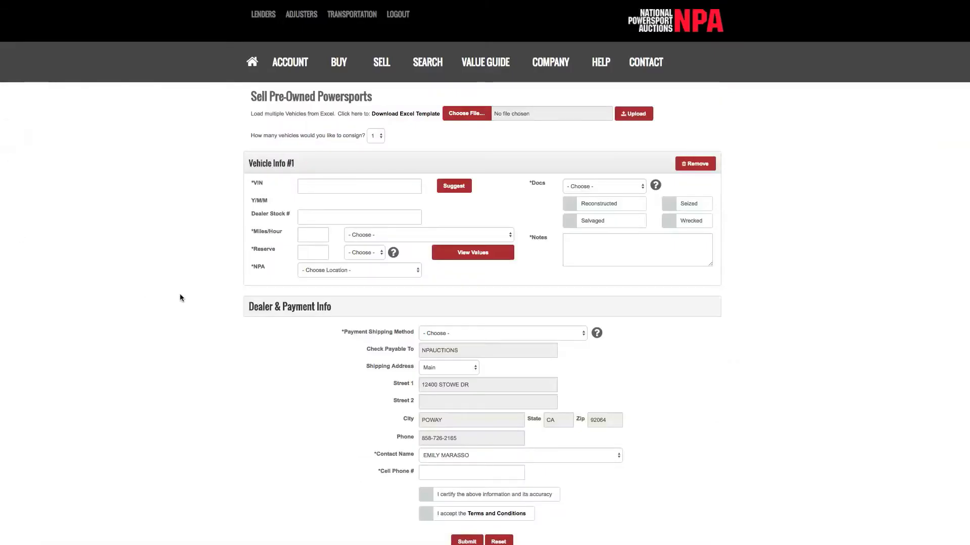
{"action": "left_click", "coordinate": [309, 183]}
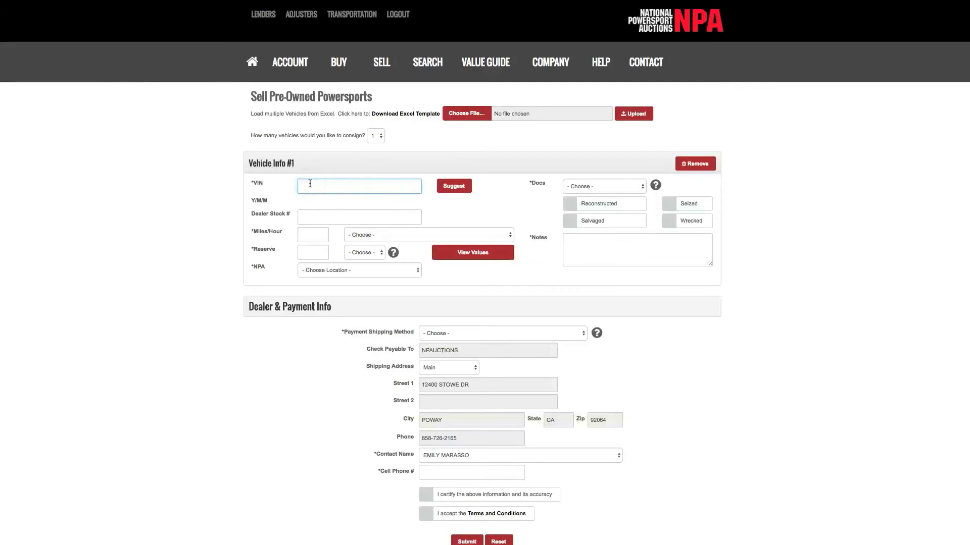
{"action": "left_click", "coordinate": [451, 188]}
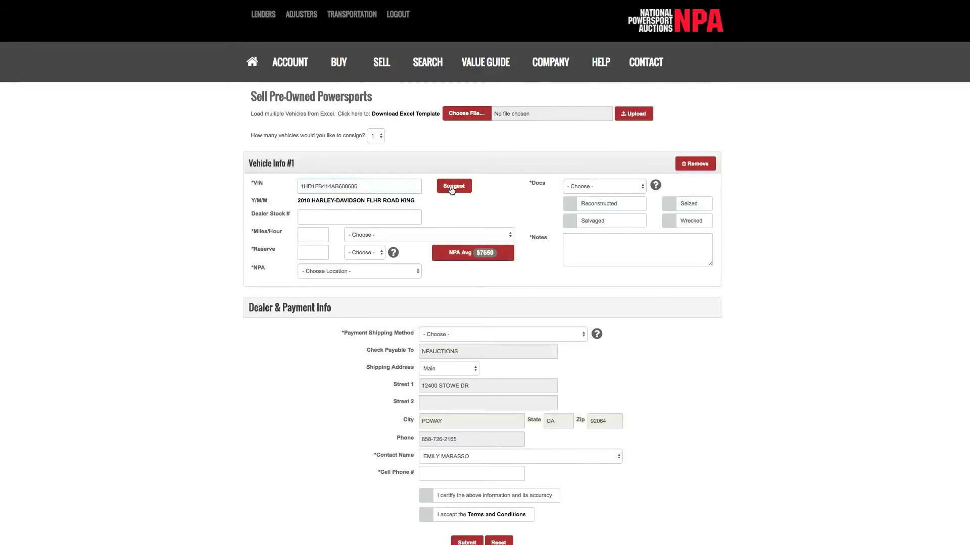
{"action": "left_click", "coordinate": [304, 219]}
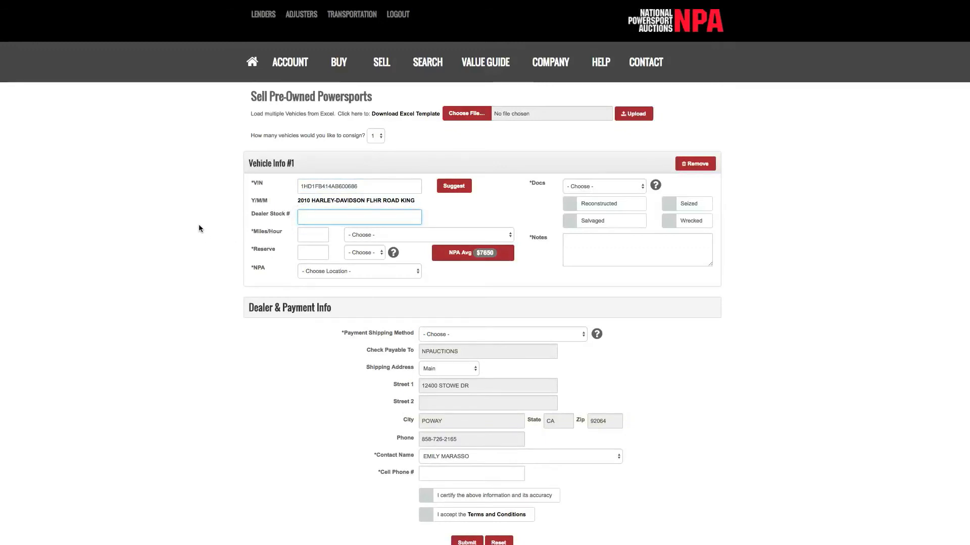
{"action": "left_click", "coordinate": [313, 233]}
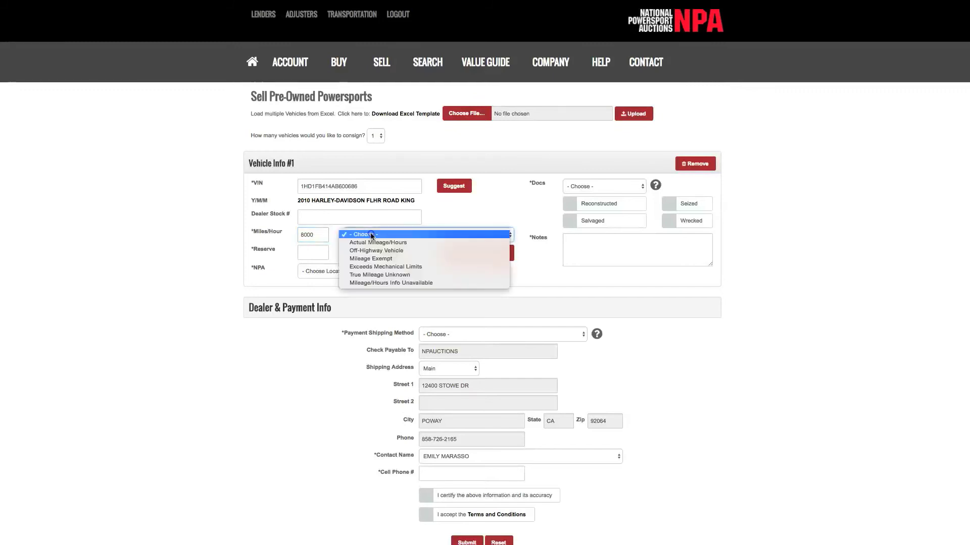
- Set the 8000 miles' type to Actual Mileage/Hours
{"action": "left_click", "coordinate": [371, 235]}
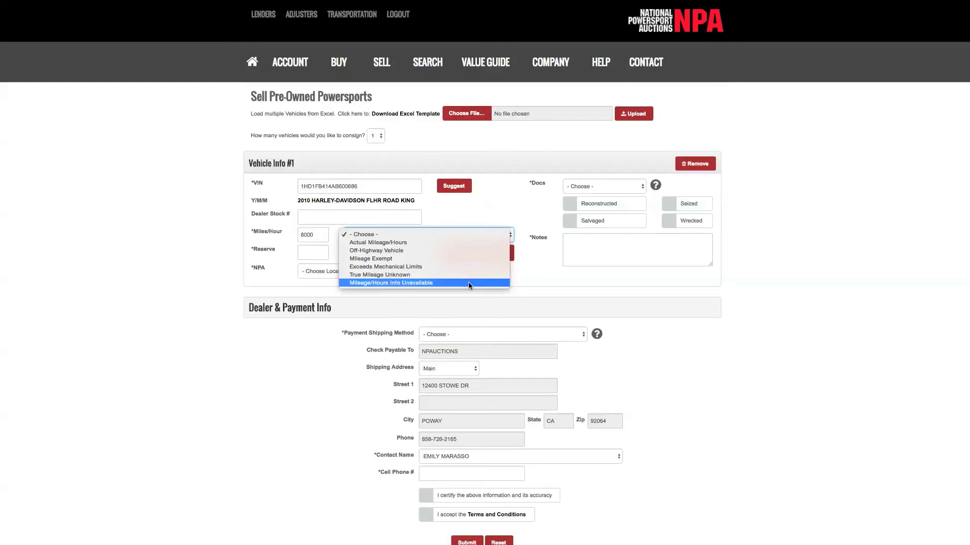
{"action": "left_click", "coordinate": [399, 242]}
- Enter a 9000 reserve with reserve type Close and set the NPA location to San Diego
{"action": "left_click", "coordinate": [308, 253]}
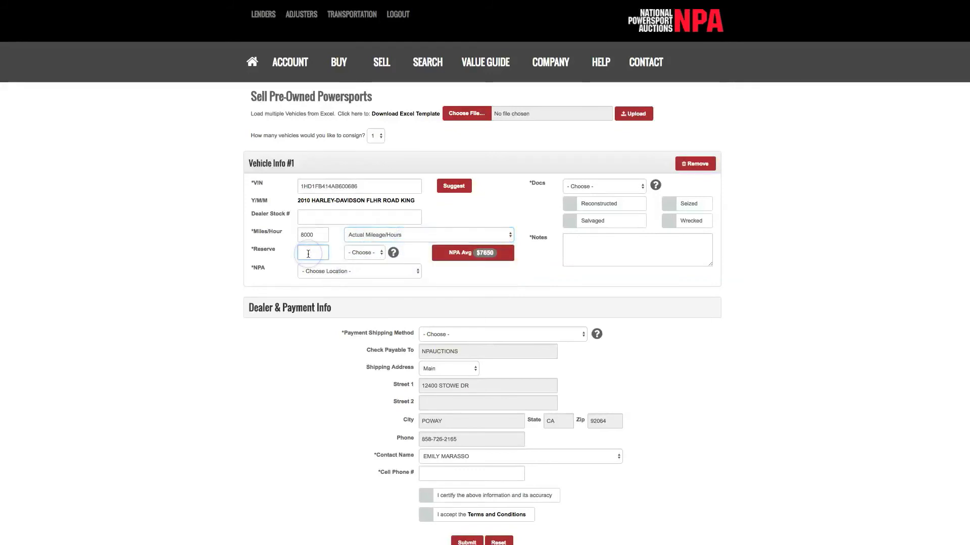
{"action": "type", "text": "9000"}
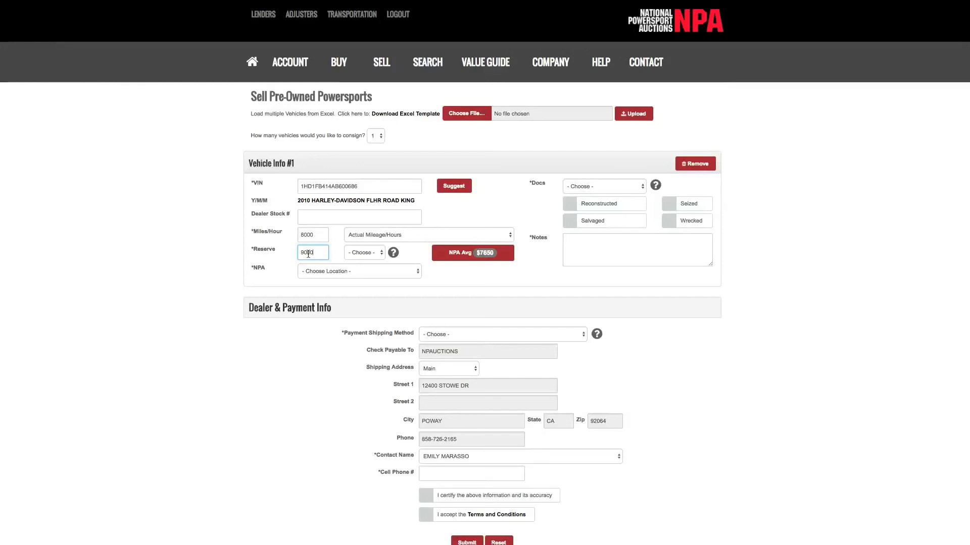
{"action": "left_click", "coordinate": [353, 252]}
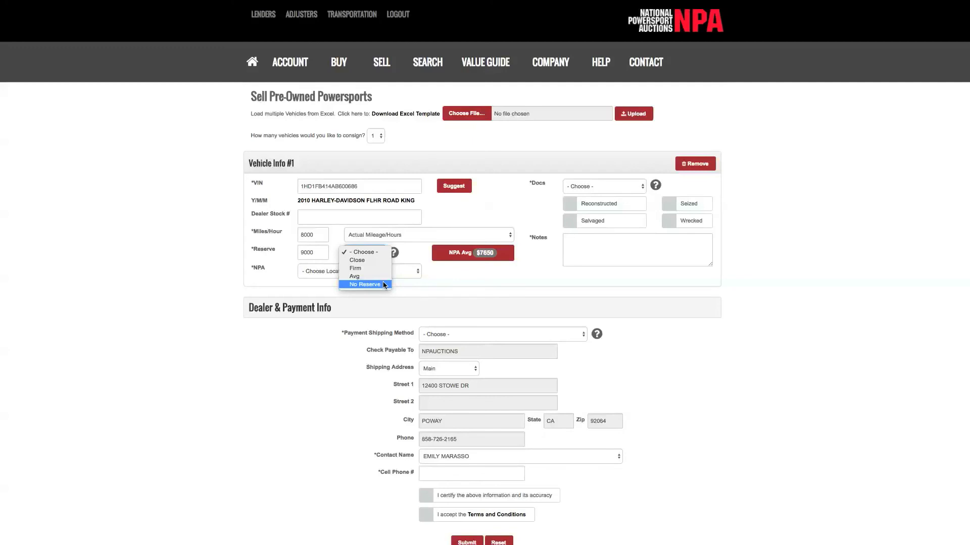
{"action": "left_click", "coordinate": [370, 262]}
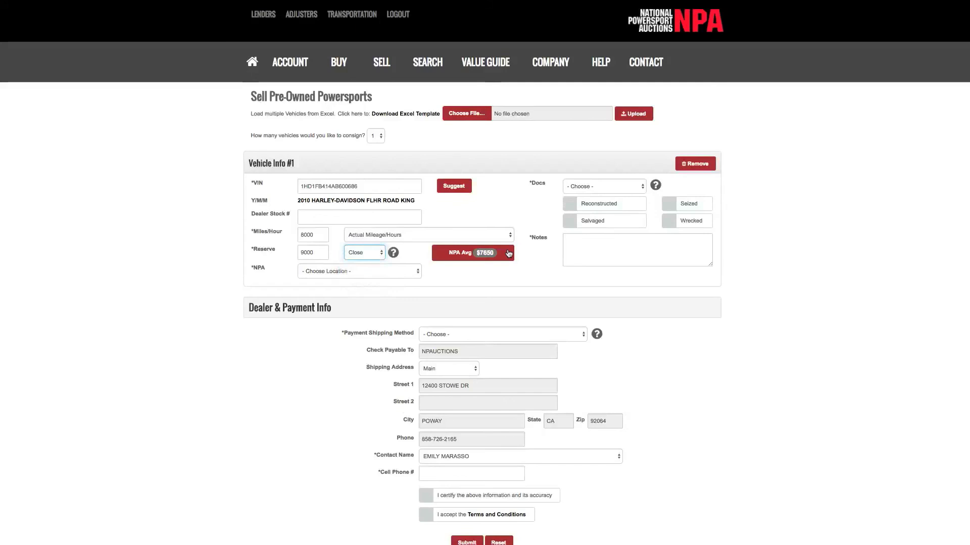
{"action": "left_click", "coordinate": [403, 276]}
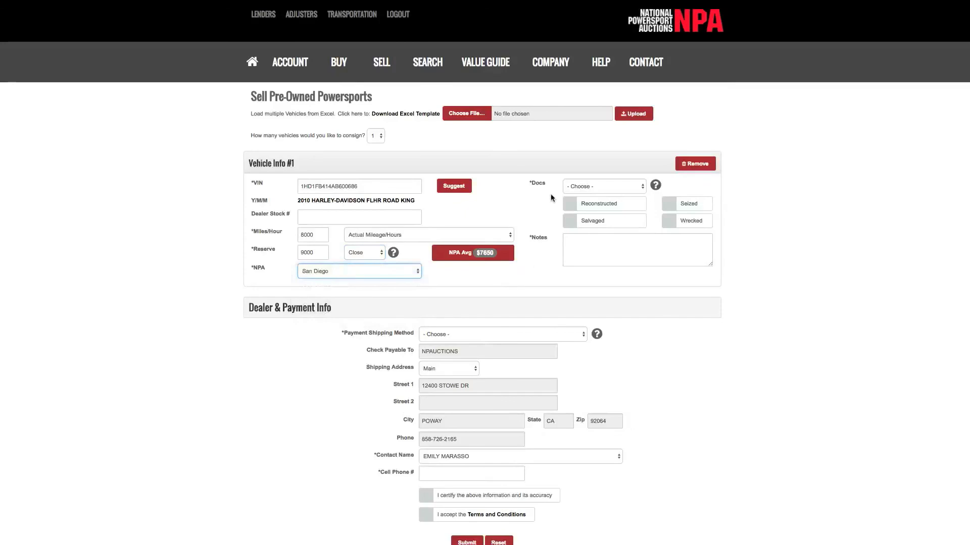
- Choose Title as the Road King's document type
{"action": "left_click", "coordinate": [580, 186]}
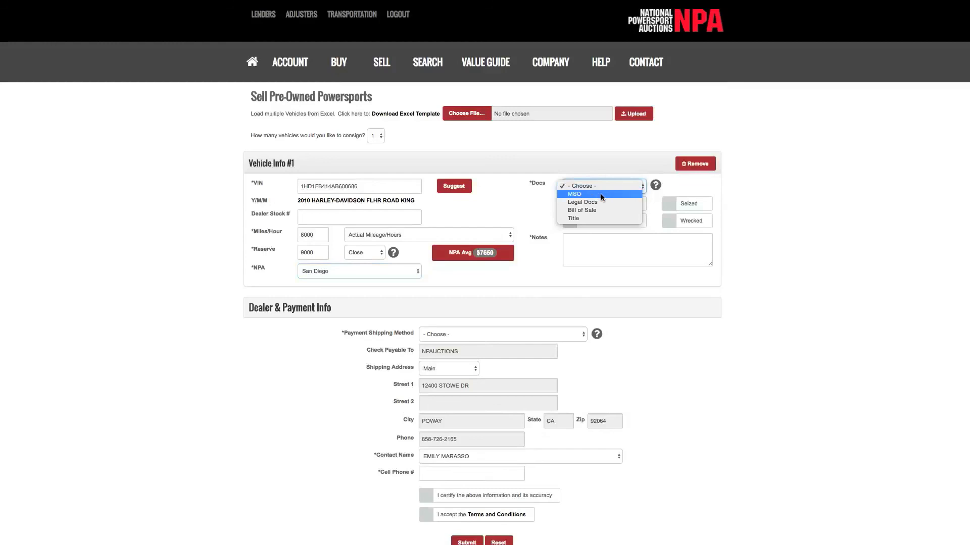
{"action": "left_click", "coordinate": [625, 217]}
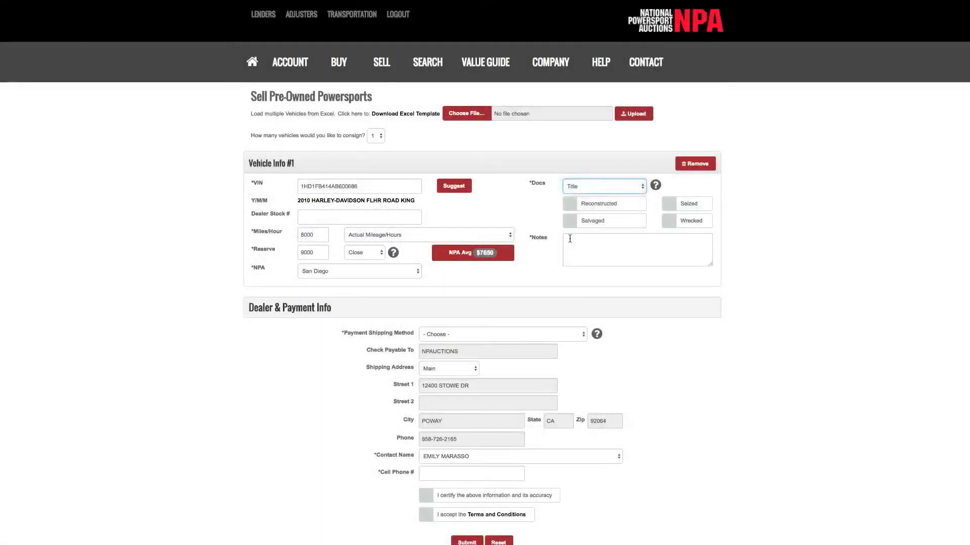
{"action": "left_click", "coordinate": [570, 241]}
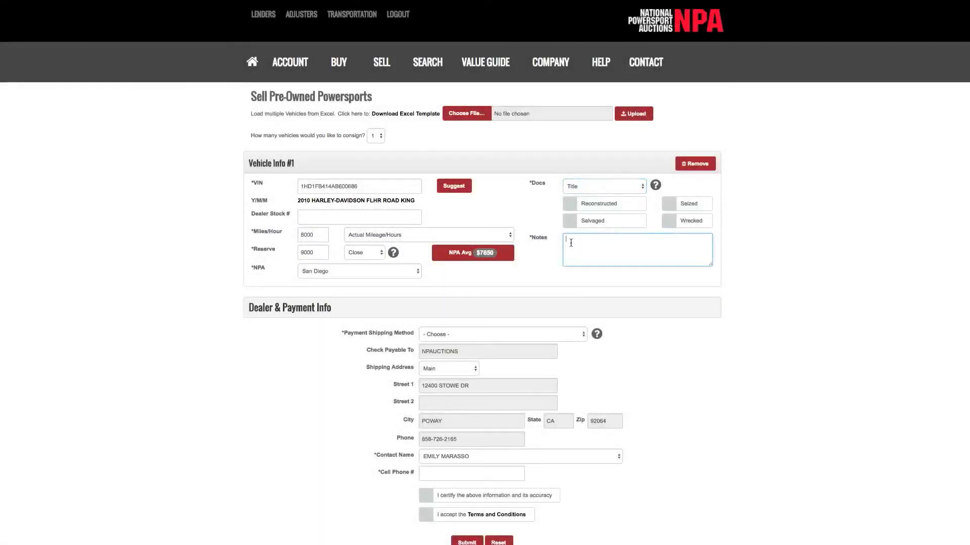